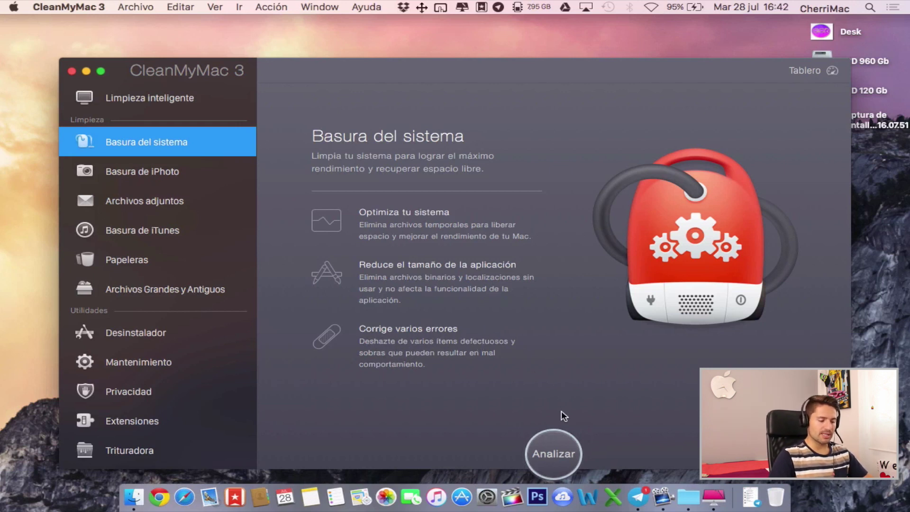
# - Start the system junk scan, and meanwhile look over the iPhoto, mail attachments, iTunes, Papeleras and Archivos Grandes y Antiguos modules
pyautogui.click(550, 449)
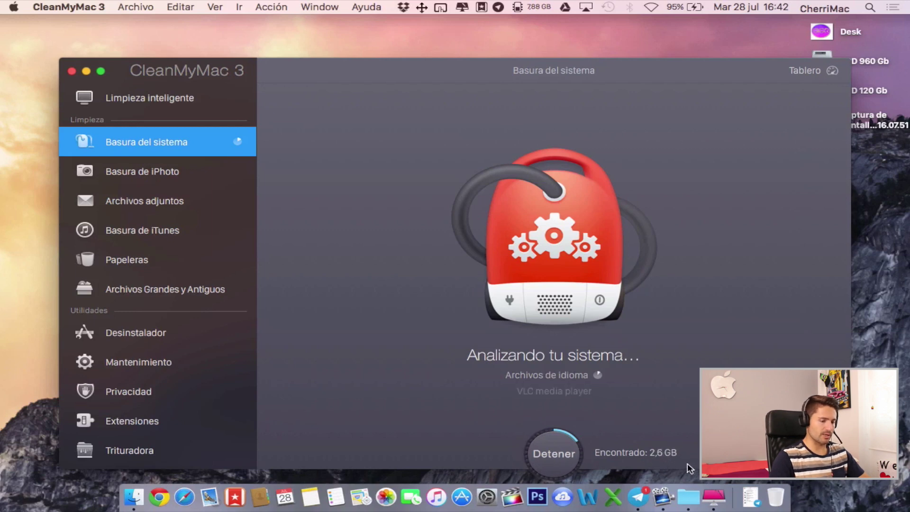
pyautogui.click(141, 176)
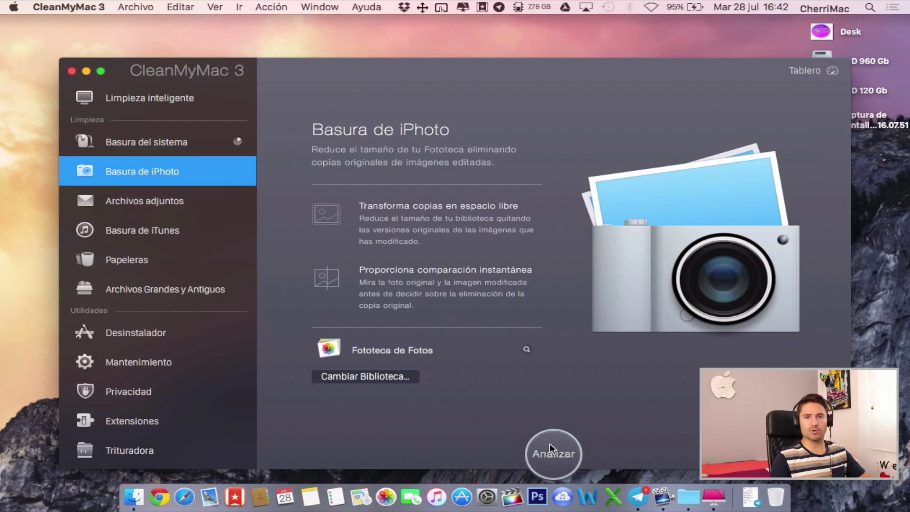
pyautogui.click(159, 209)
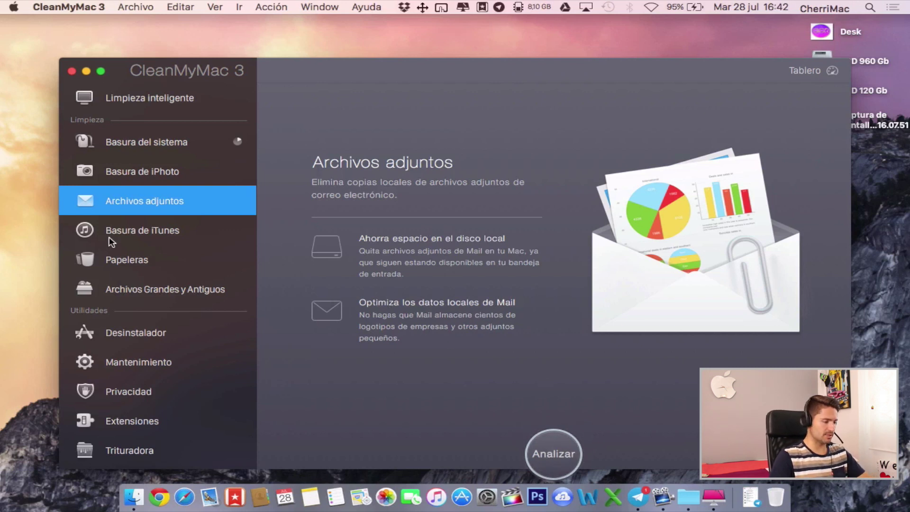
pyautogui.click(143, 232)
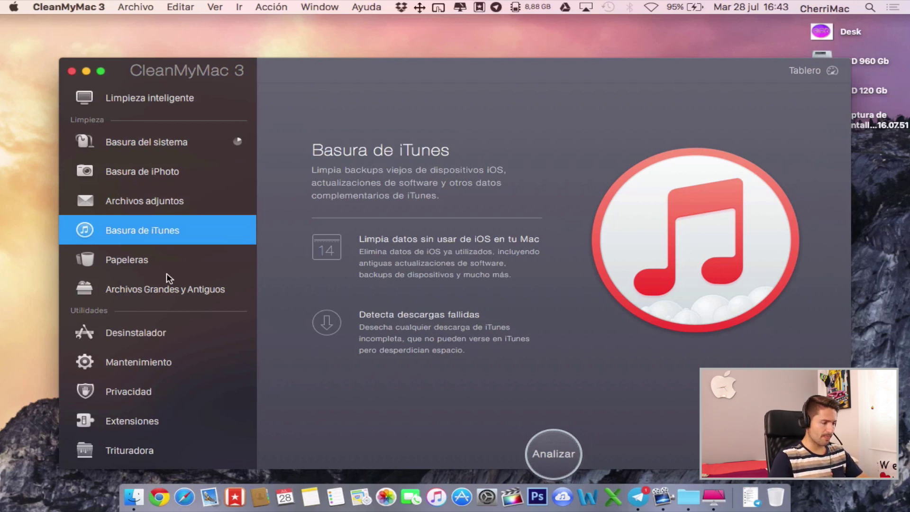
pyautogui.click(147, 267)
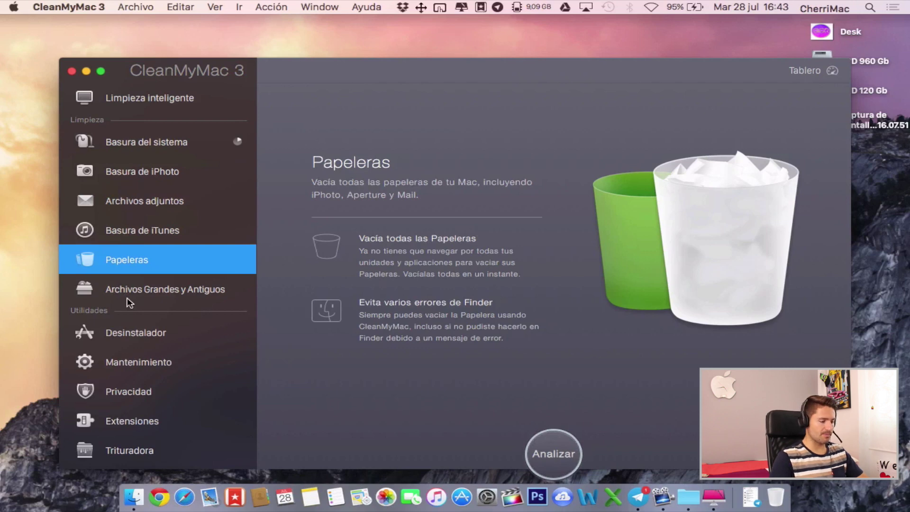
pyautogui.click(163, 296)
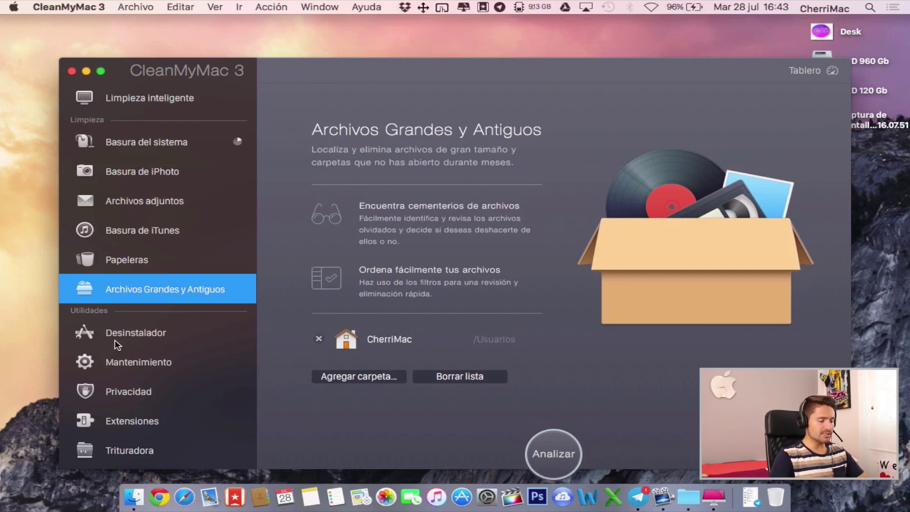
# - Show all installed applications in the Desinstalador and mark 4K Video Downloader with its associated files
pyautogui.click(140, 334)
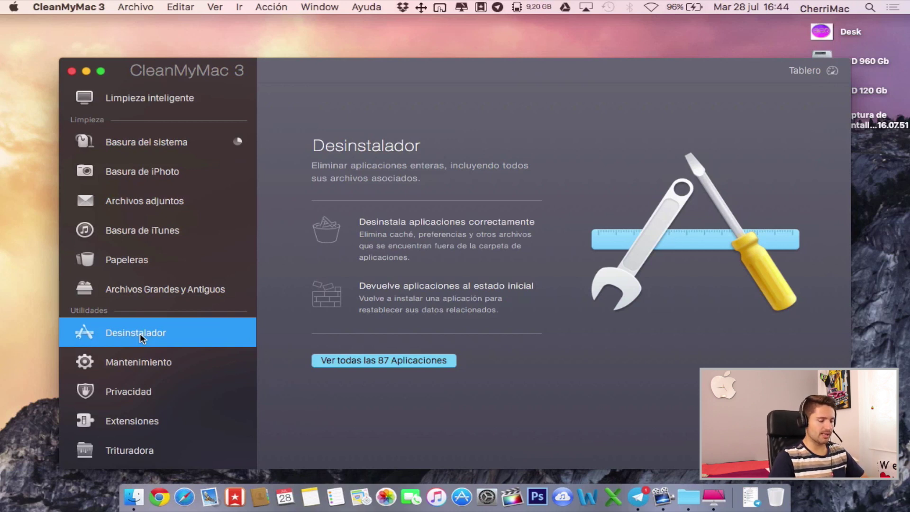
pyautogui.click(374, 360)
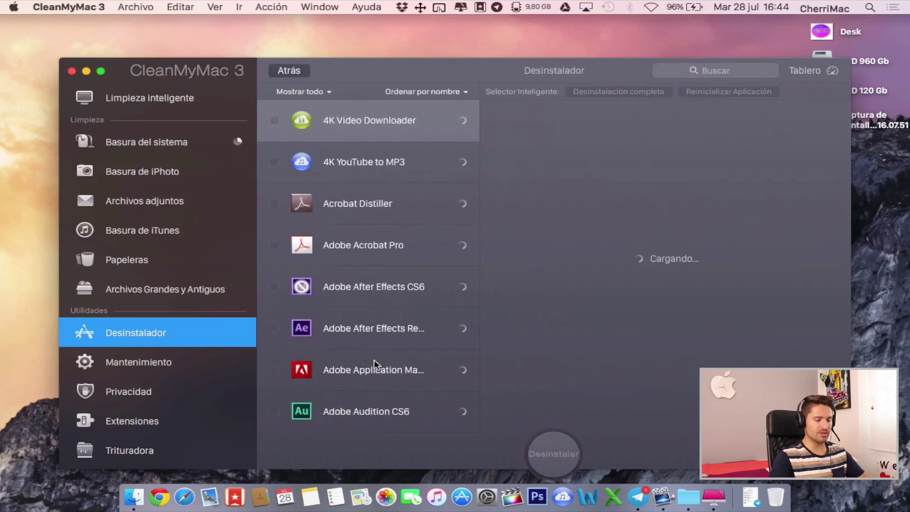
pyautogui.scroll(-5, 357, 307)
pyautogui.scroll(5, 359, 308)
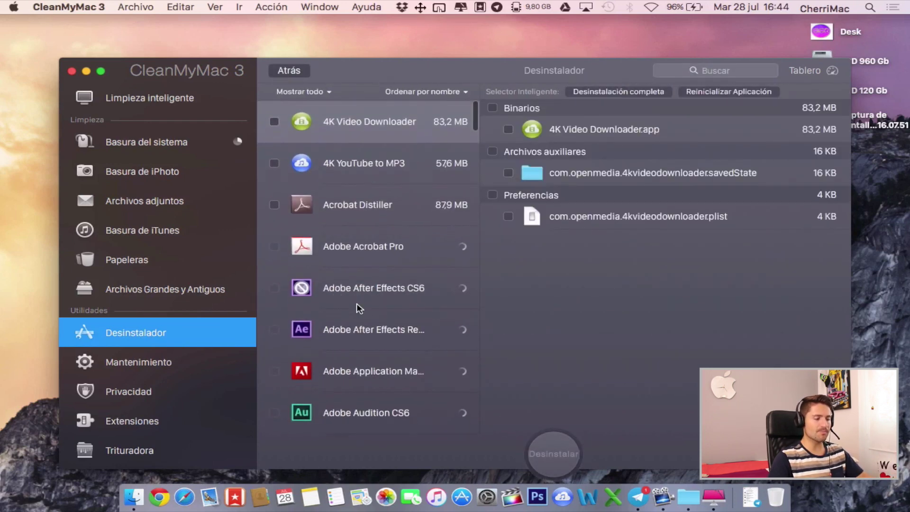
pyautogui.click(275, 120)
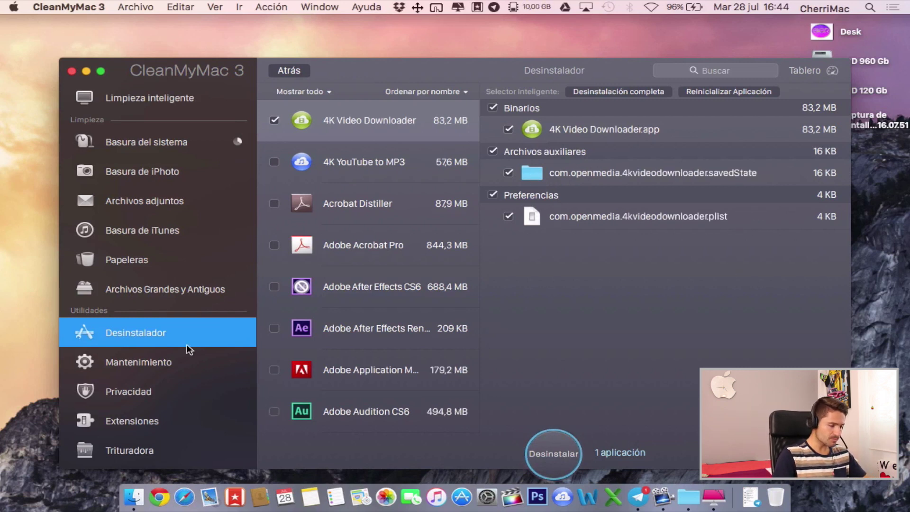
# - View the list of available Mantenimiento tasks and the overview of the Privacidad module
pyautogui.click(152, 362)
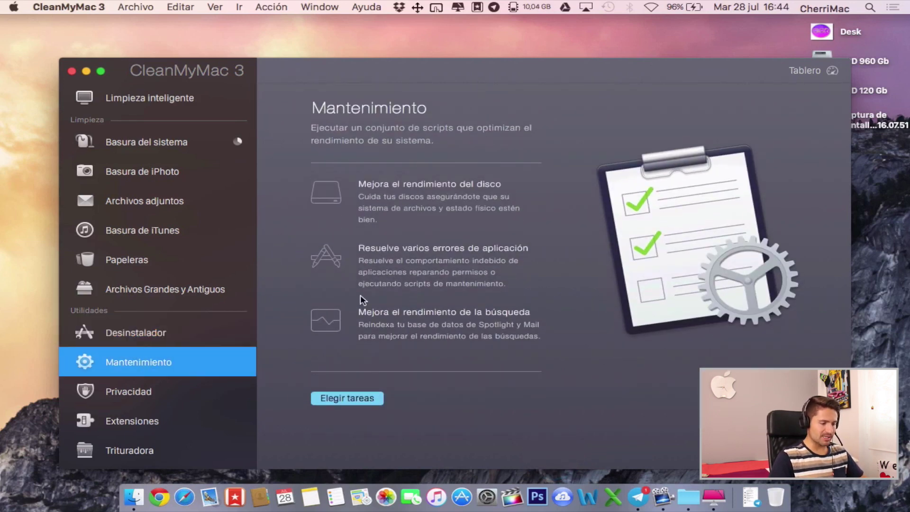
pyautogui.click(355, 403)
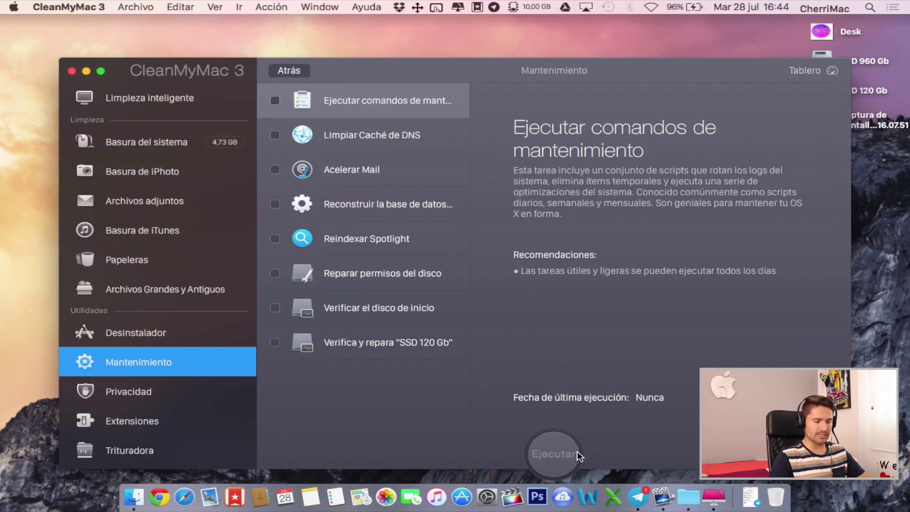
pyautogui.click(130, 393)
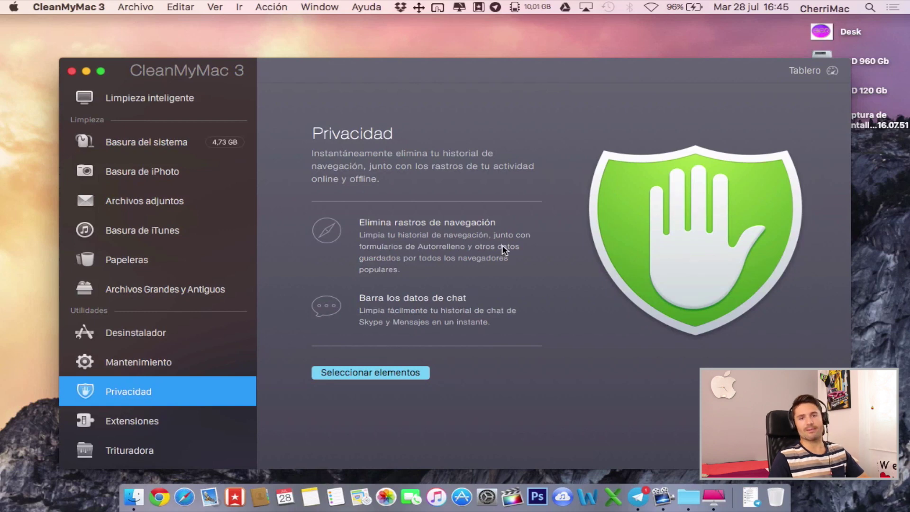
# - View the full list of extensions, answer the access request to show the Safari extensions, and highlight My eBay Manager
pyautogui.click(124, 425)
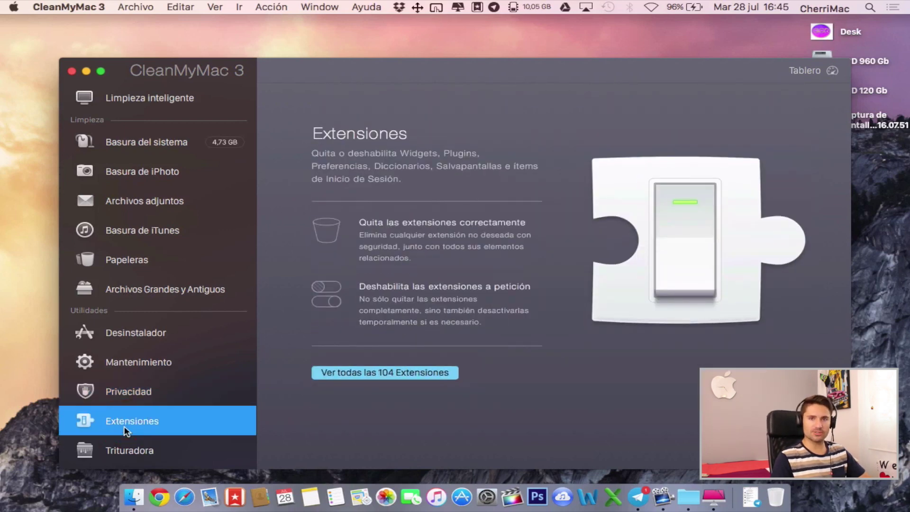
pyautogui.click(396, 374)
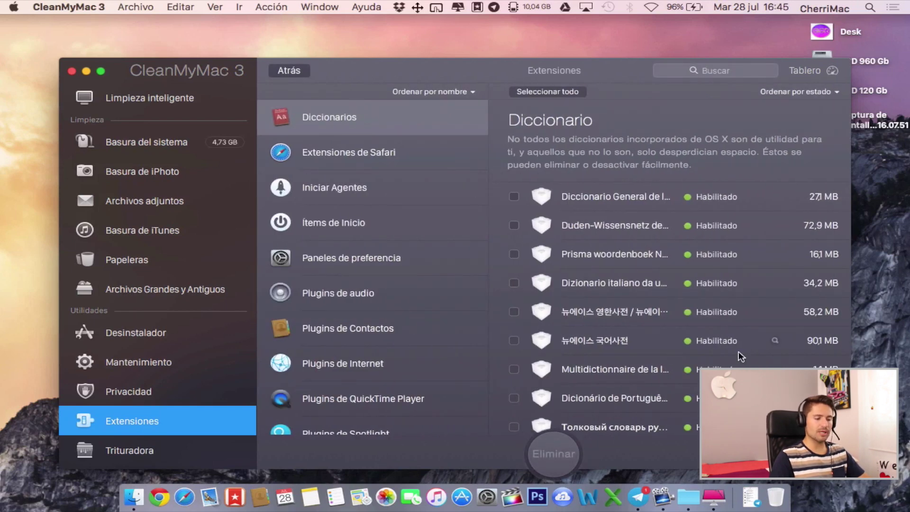
pyautogui.scroll(-10, 739, 353)
pyautogui.scroll(10, 738, 352)
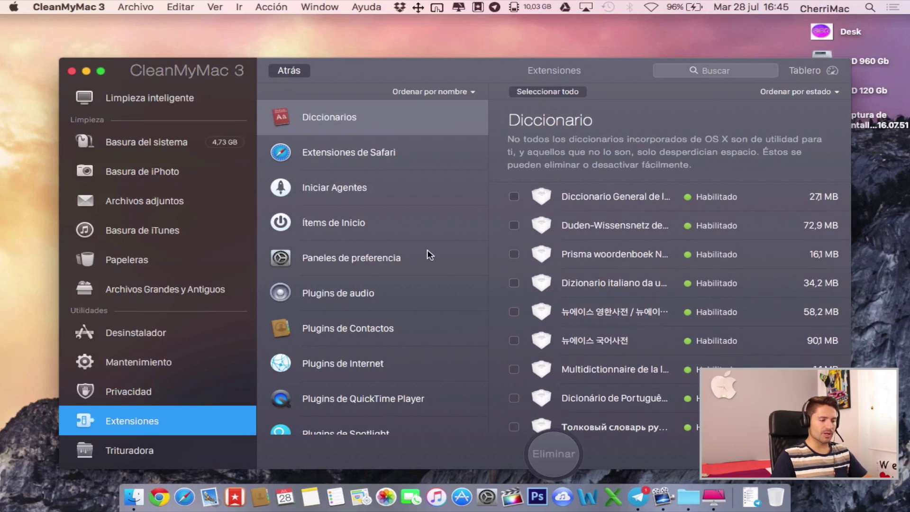
pyautogui.click(397, 153)
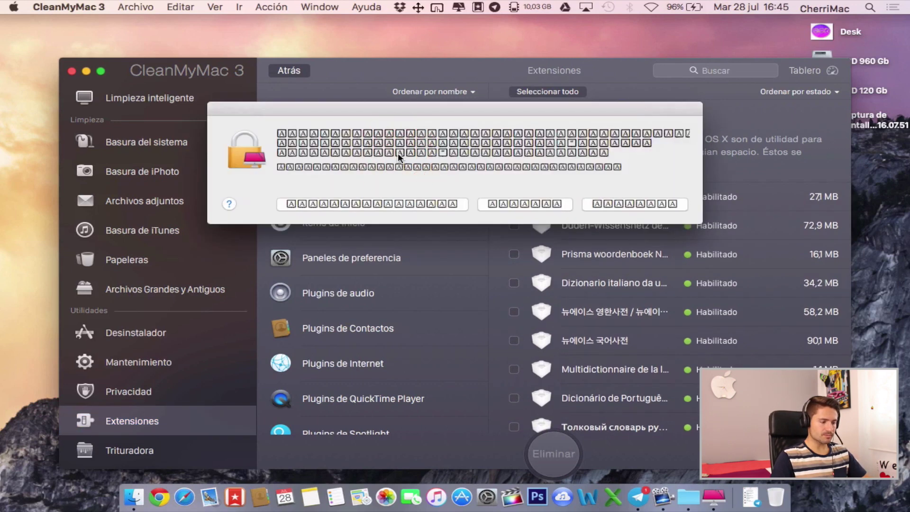
pyautogui.click(618, 203)
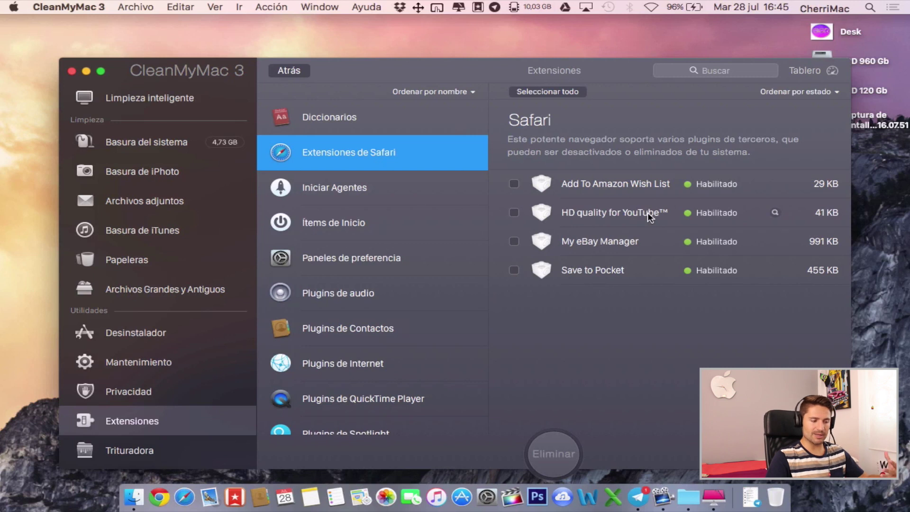
pyautogui.click(611, 242)
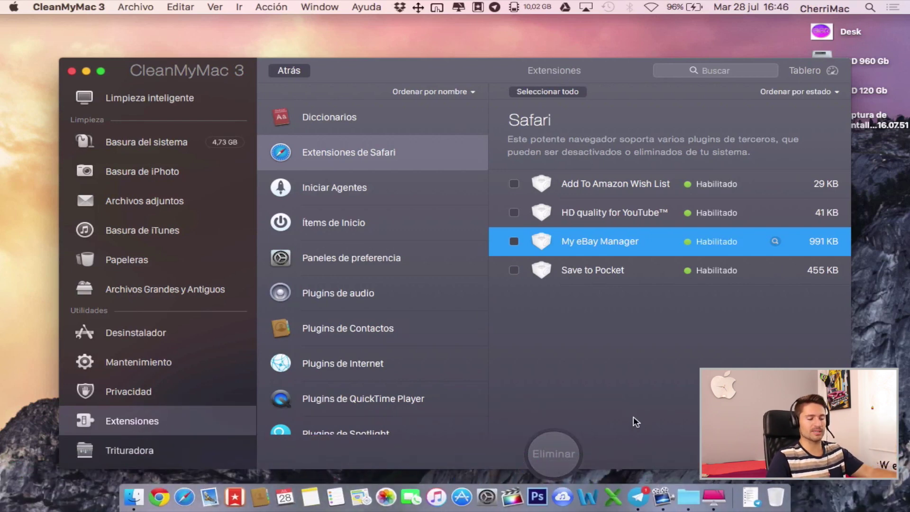
pyautogui.click(183, 417)
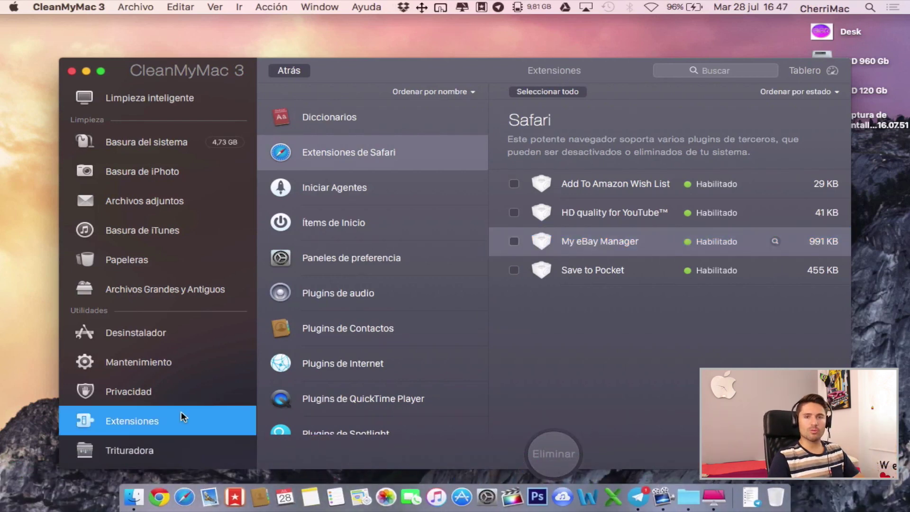
# - Add the image file "banda" from the Imágenes folder to the Trituradora
pyautogui.click(129, 452)
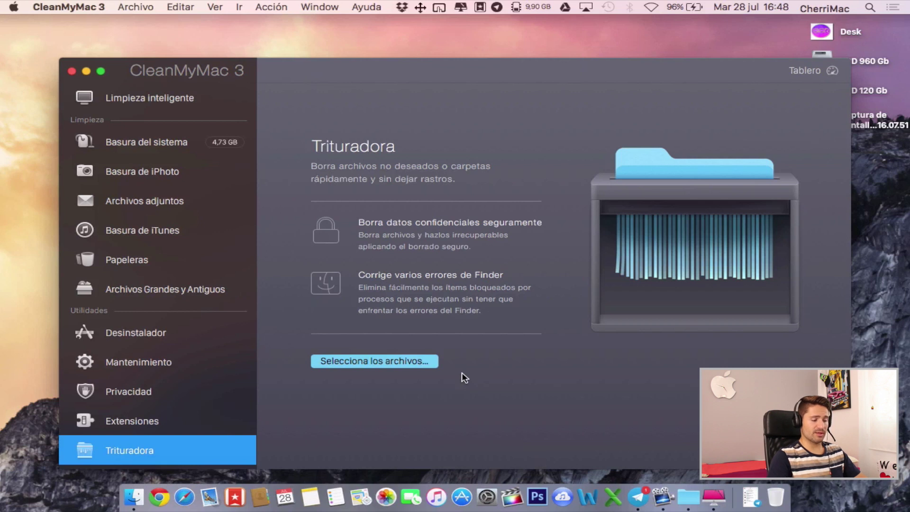
pyautogui.click(408, 367)
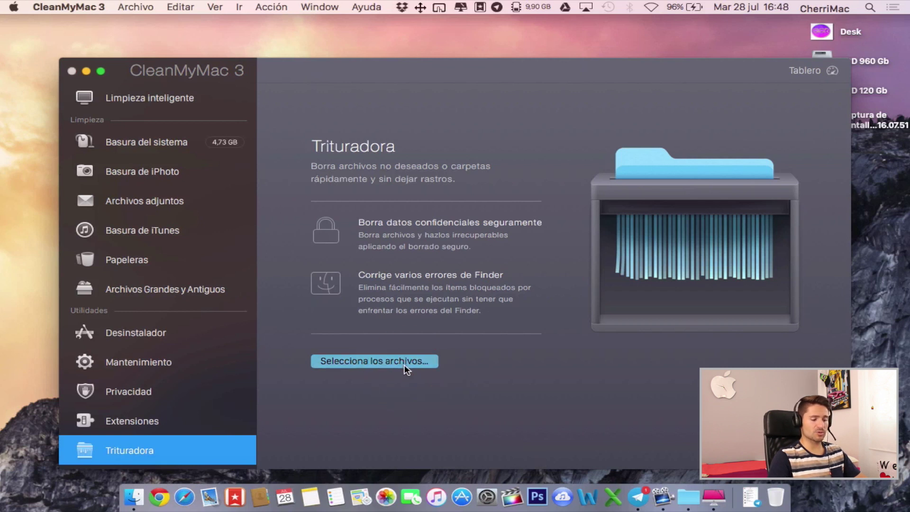
pyautogui.click(459, 174)
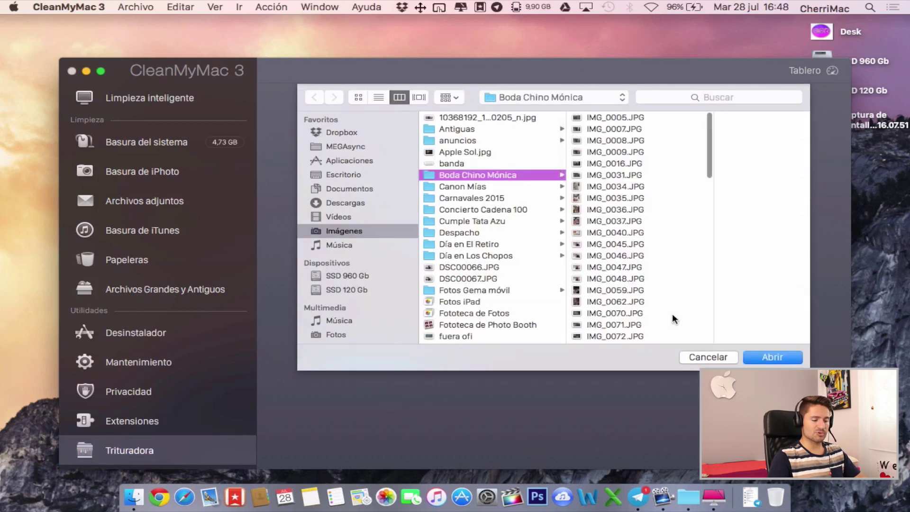
pyautogui.click(456, 163)
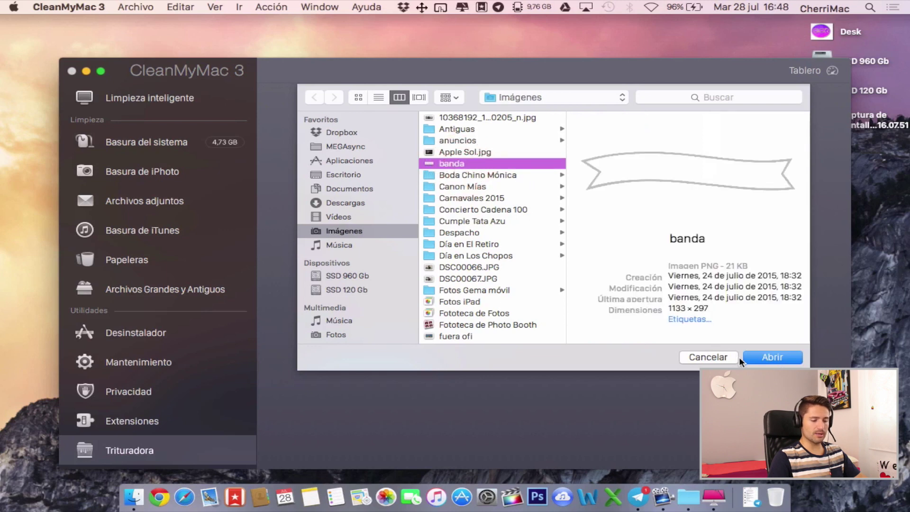
pyautogui.click(782, 358)
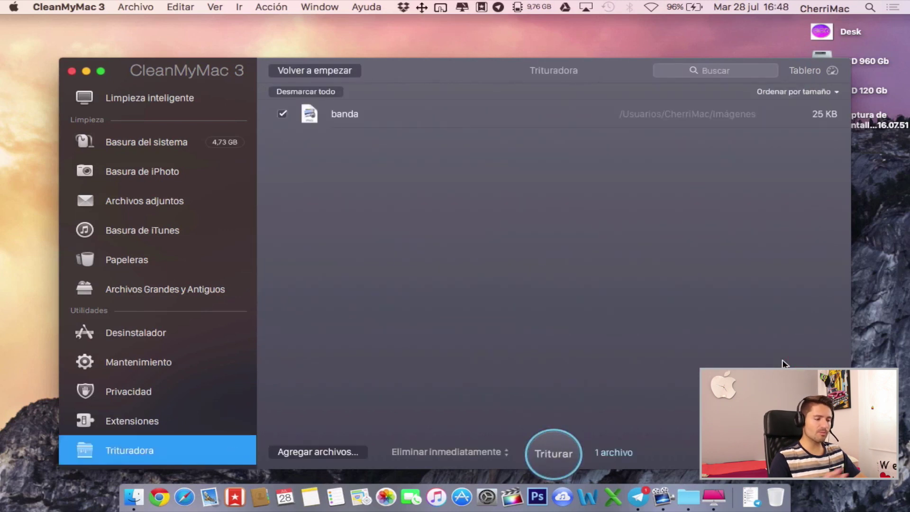
# - Shred the file "banda" permanently, choosing not to have the confirmation message shown again
pyautogui.click(555, 453)
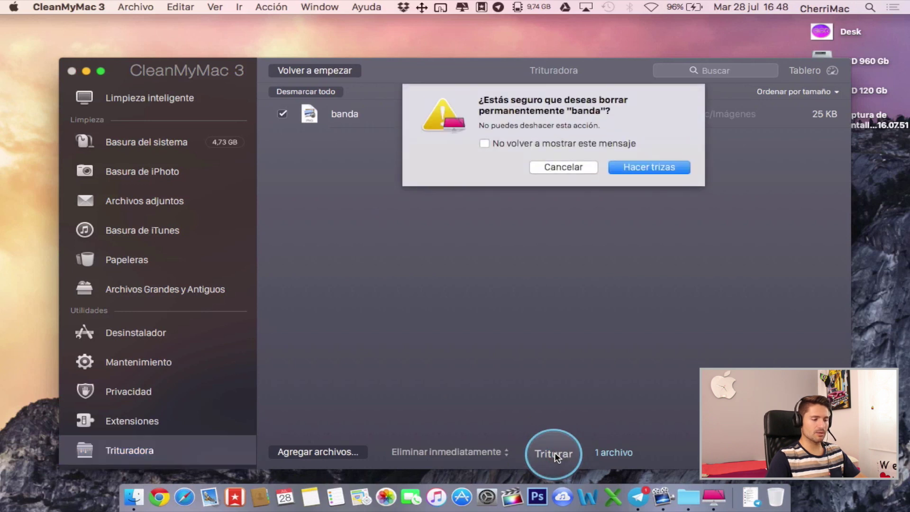
pyautogui.click(579, 140)
pyautogui.click(637, 168)
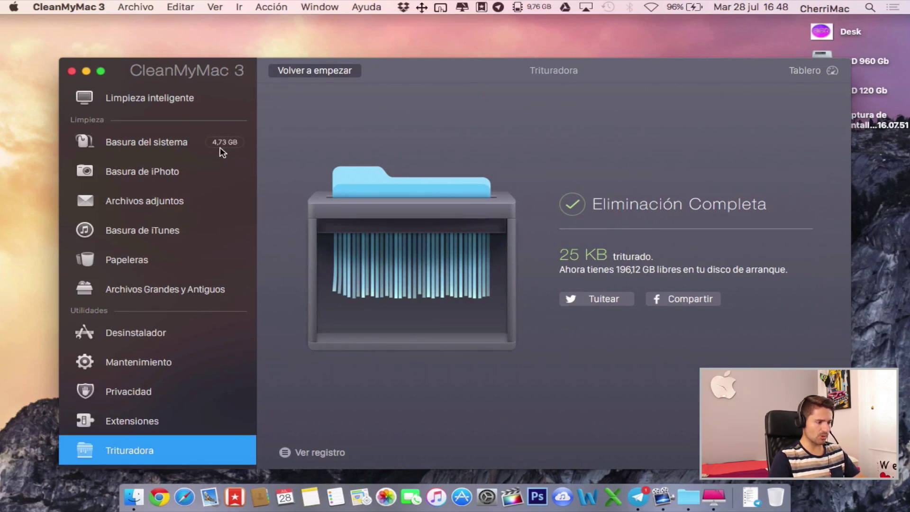
# - Review the details of the system junk scan, examining its categories, the Caché del Usuario items and the Binarios universales
pyautogui.click(188, 150)
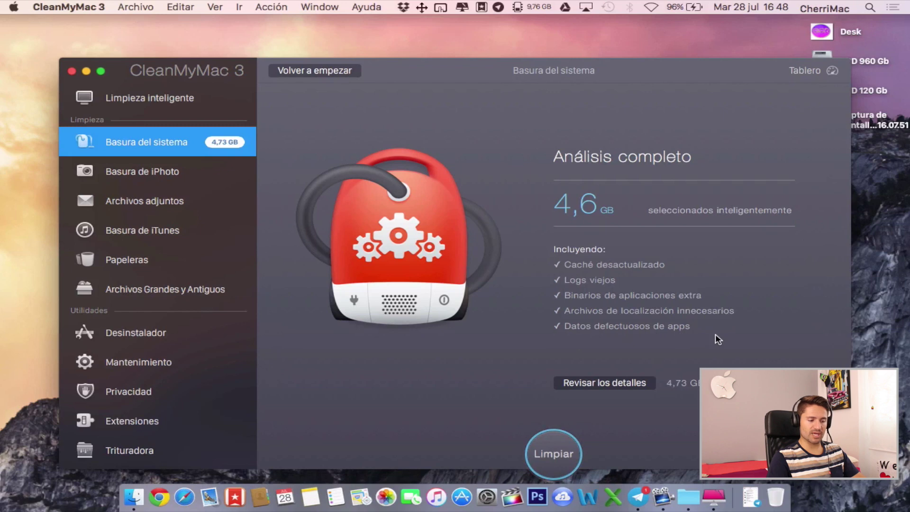
pyautogui.click(624, 384)
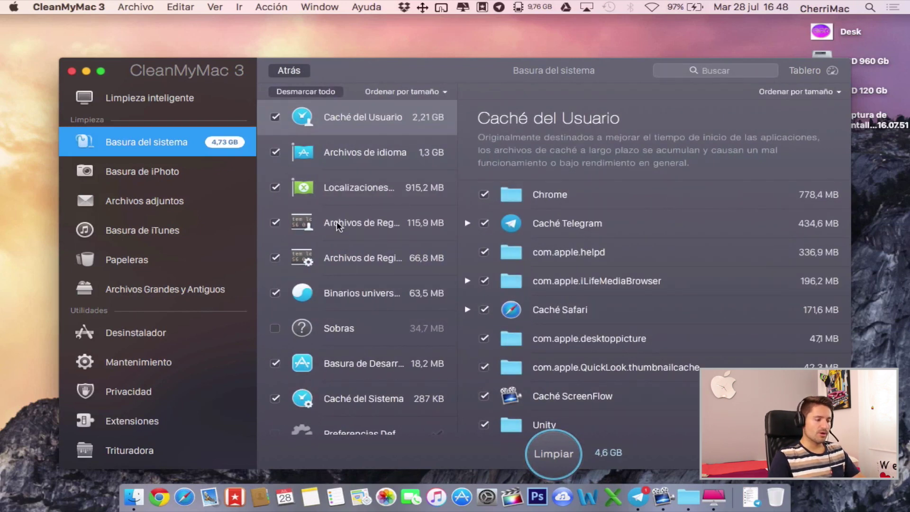
pyautogui.scroll(-4, 338, 282)
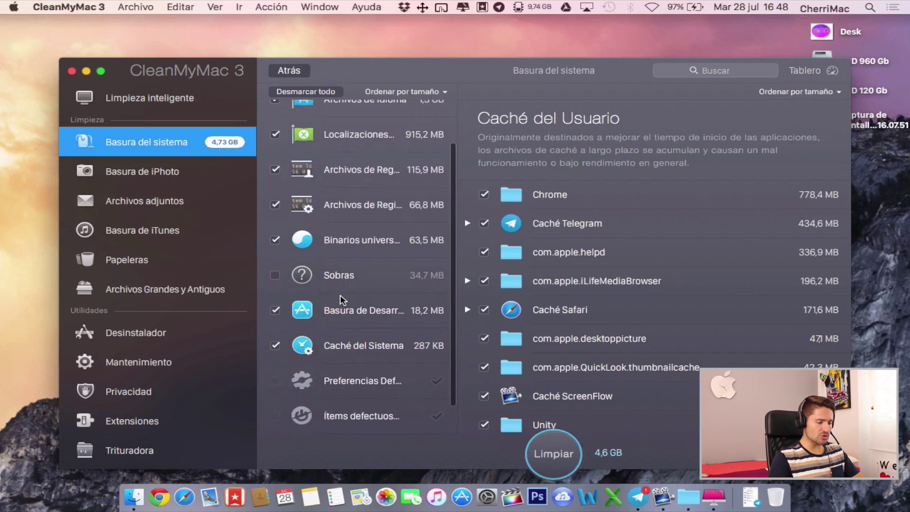
pyautogui.scroll(4, 341, 295)
pyautogui.scroll(-15, 544, 338)
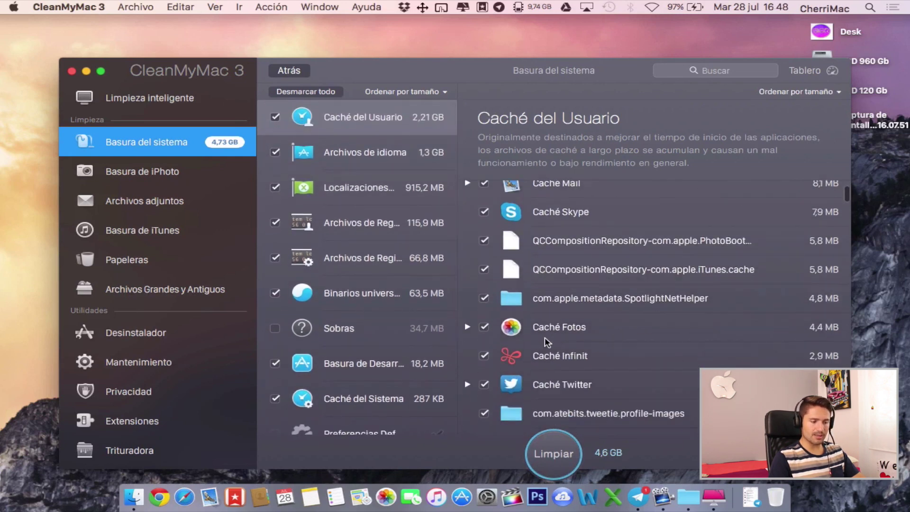
pyautogui.scroll(-3, 545, 337)
pyautogui.scroll(10, 544, 337)
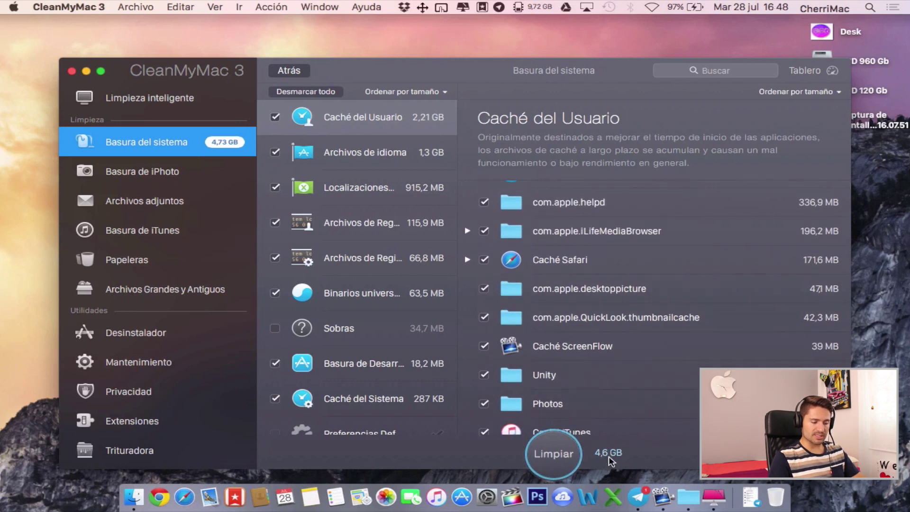
pyautogui.scroll(2, 613, 328)
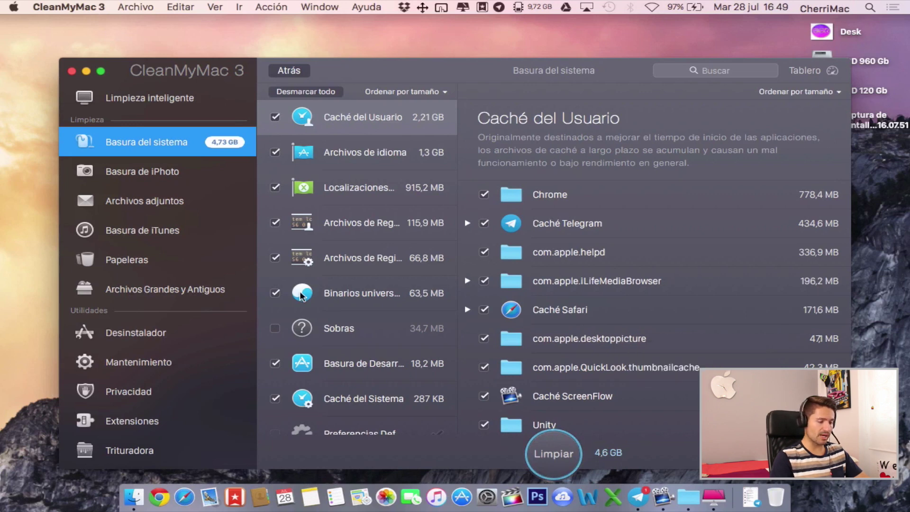
pyautogui.scroll(-3, 355, 327)
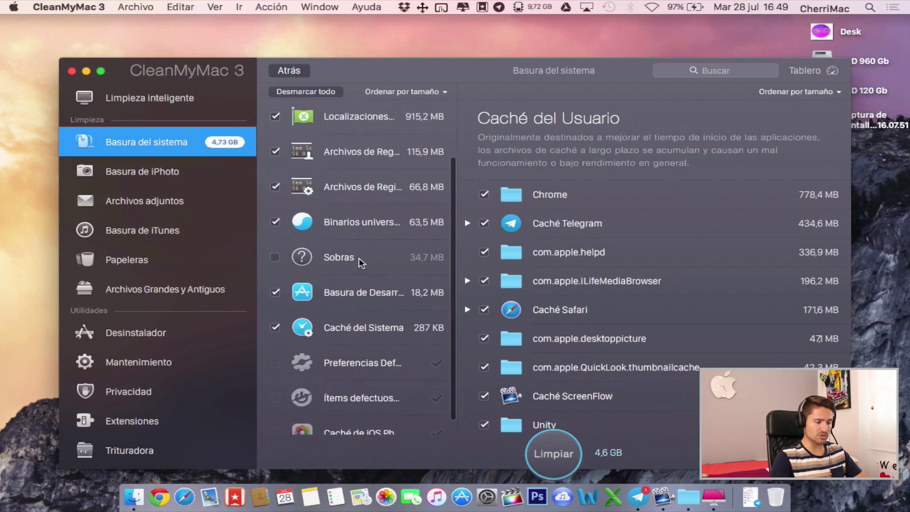
pyautogui.click(356, 225)
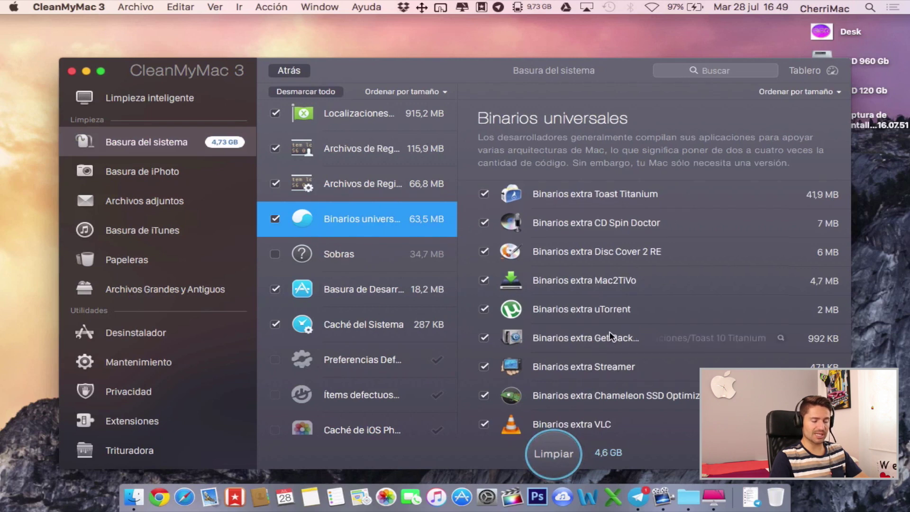
# - Examine the Binarios universales items, the Localizaciones OS X languages and the full list of Archivos de Registro del Usuario
pyautogui.scroll(-4, 609, 331)
pyautogui.scroll(4, 608, 327)
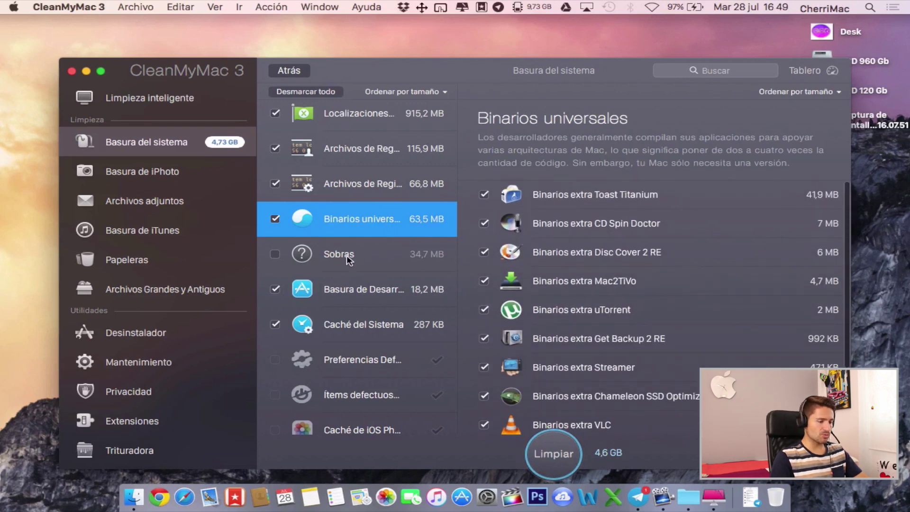
pyautogui.scroll(-1, 334, 311)
pyautogui.scroll(4, 334, 311)
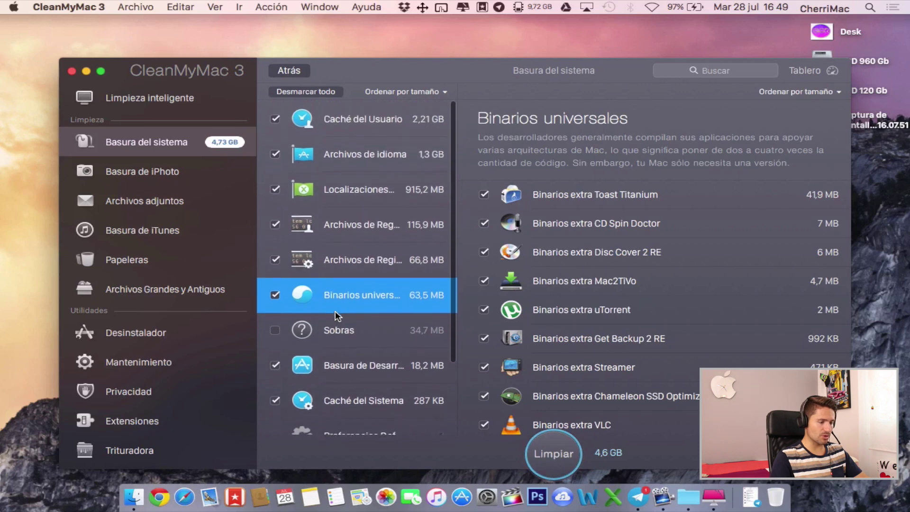
pyautogui.click(355, 182)
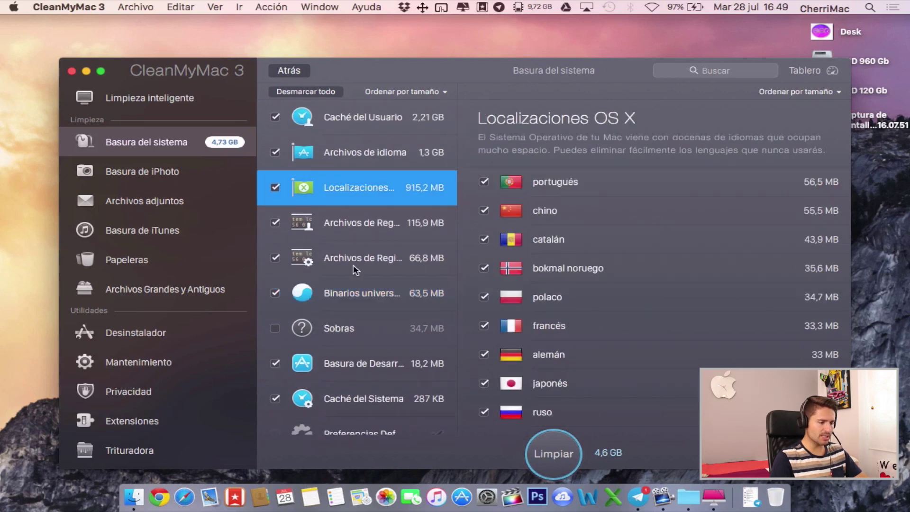
pyautogui.click(359, 221)
pyautogui.scroll(-8, 608, 337)
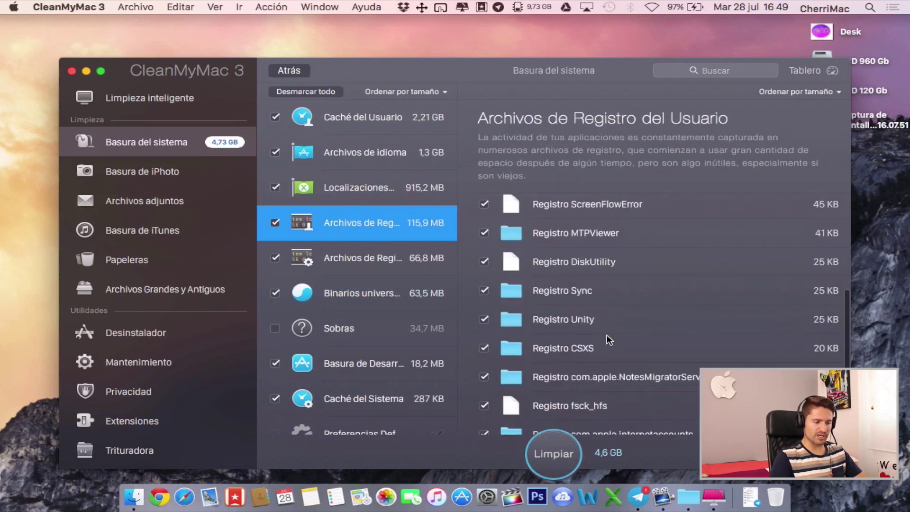
pyautogui.scroll(-5, 609, 340)
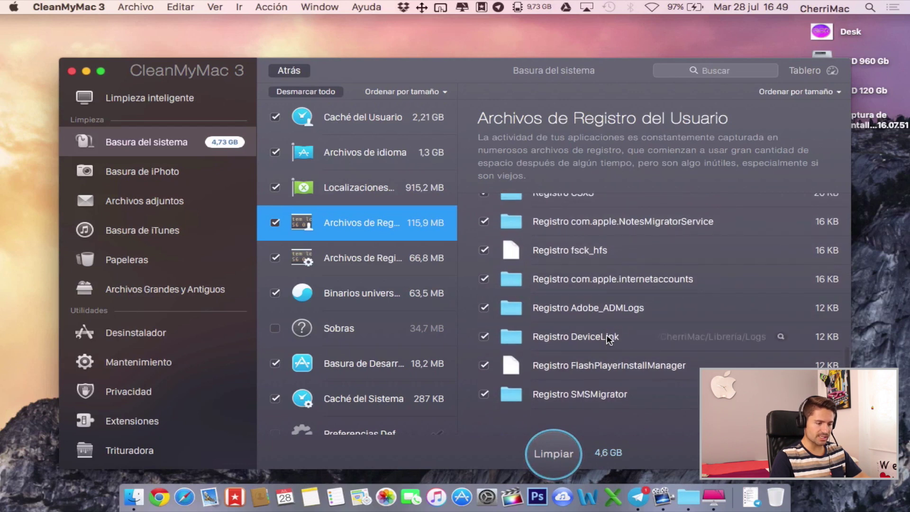
pyautogui.scroll(10, 608, 339)
pyautogui.scroll(2, 359, 169)
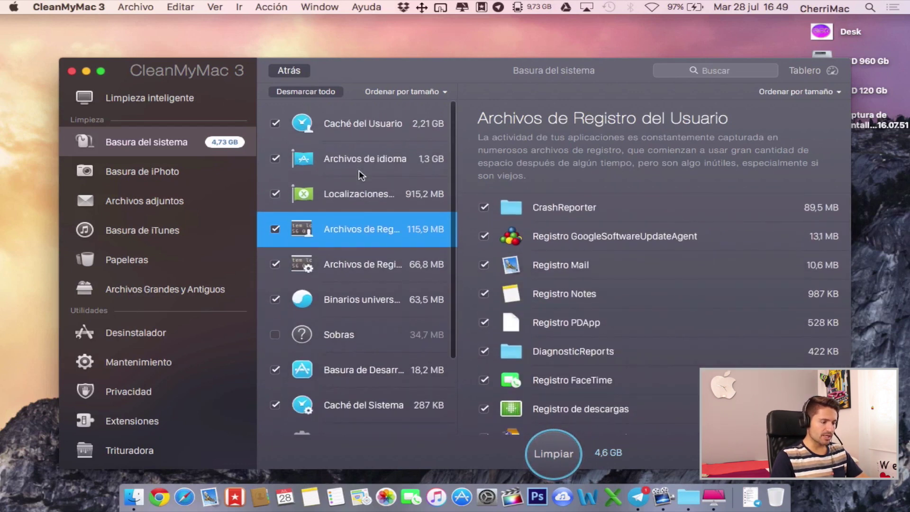
# - Start cleaning the selected system junk categories, keeping Sobras excluded
pyautogui.click(549, 451)
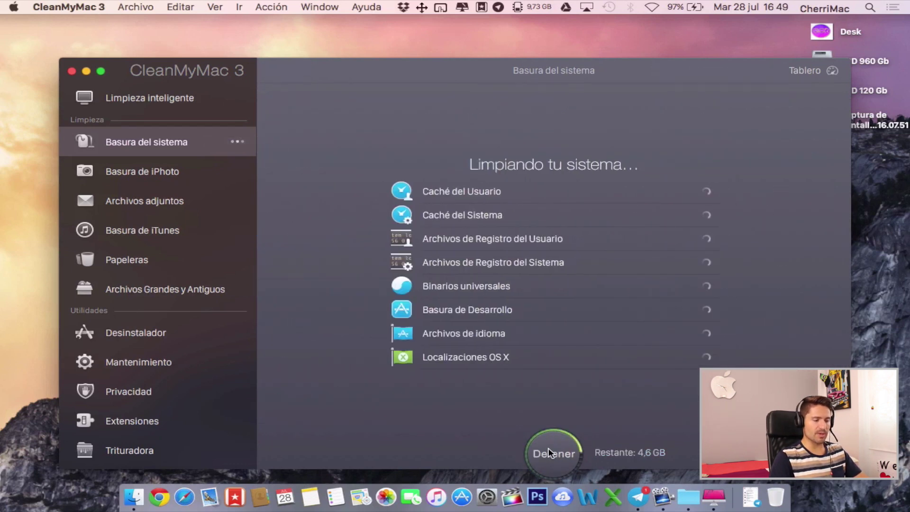